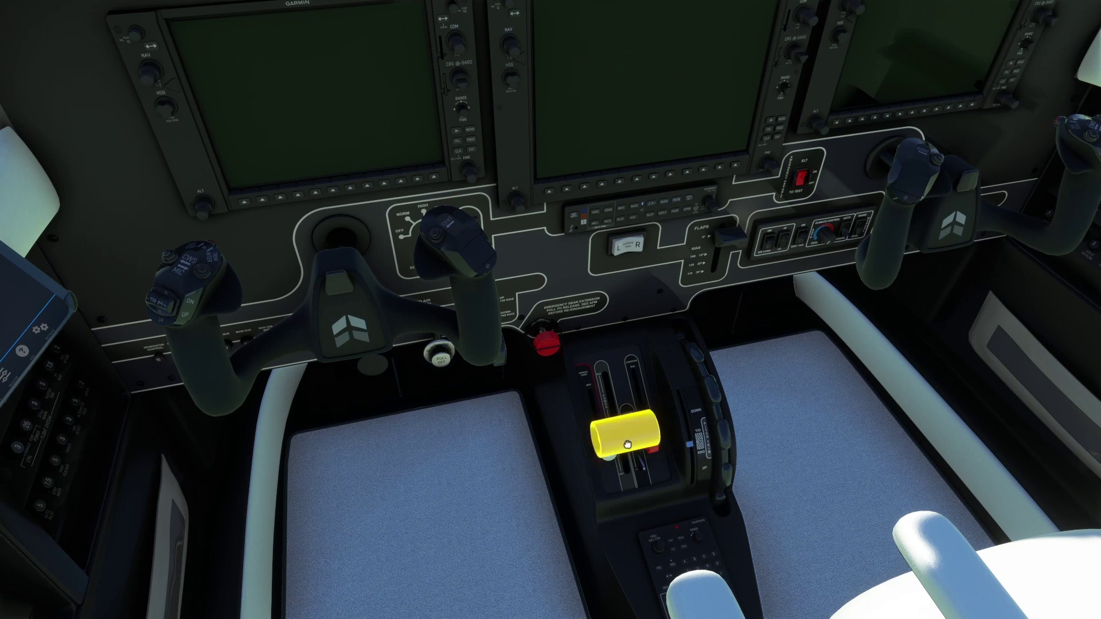
# Step: Move the cockpit throttle lever down and up through its travel, leaving it near idle
pyautogui.moveTo(621, 419); pyautogui.dragTo(628, 432)
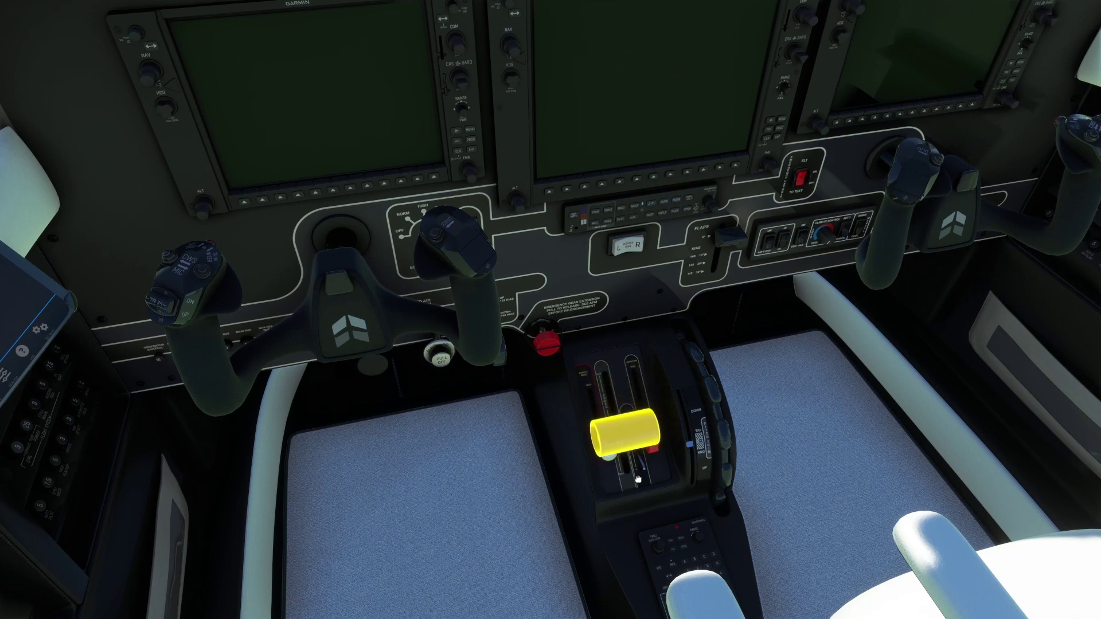
pyautogui.moveTo(642, 473)
pyautogui.mouseDown()
pyautogui.moveTo(641, 510)
pyautogui.moveTo(637, 456)
pyautogui.mouseUp()
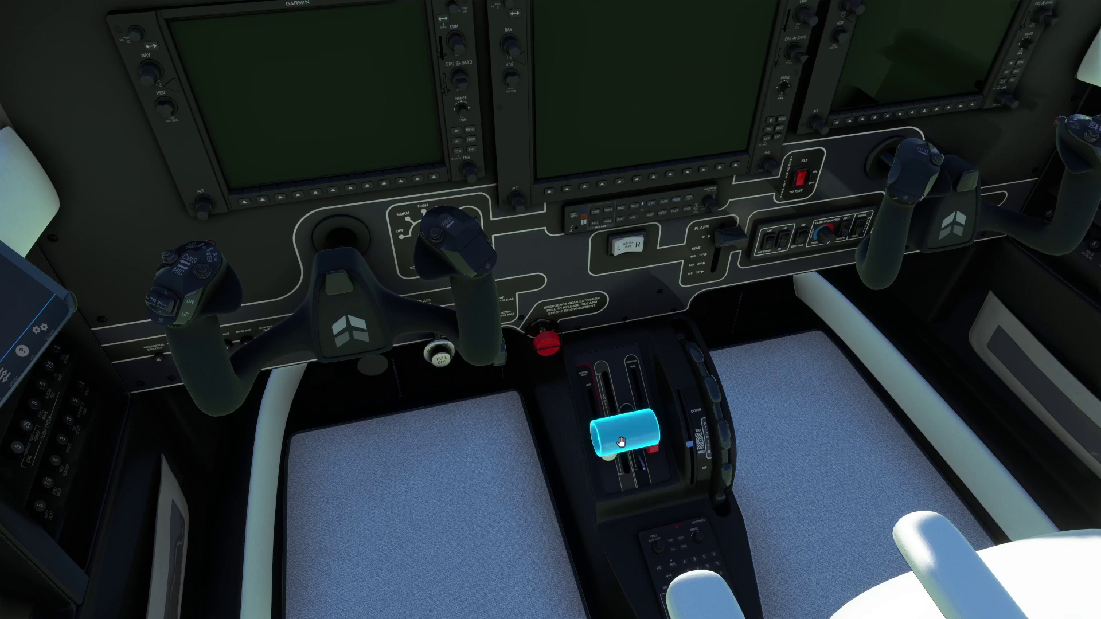
pyautogui.moveTo(619, 433); pyautogui.dragTo(613, 449)
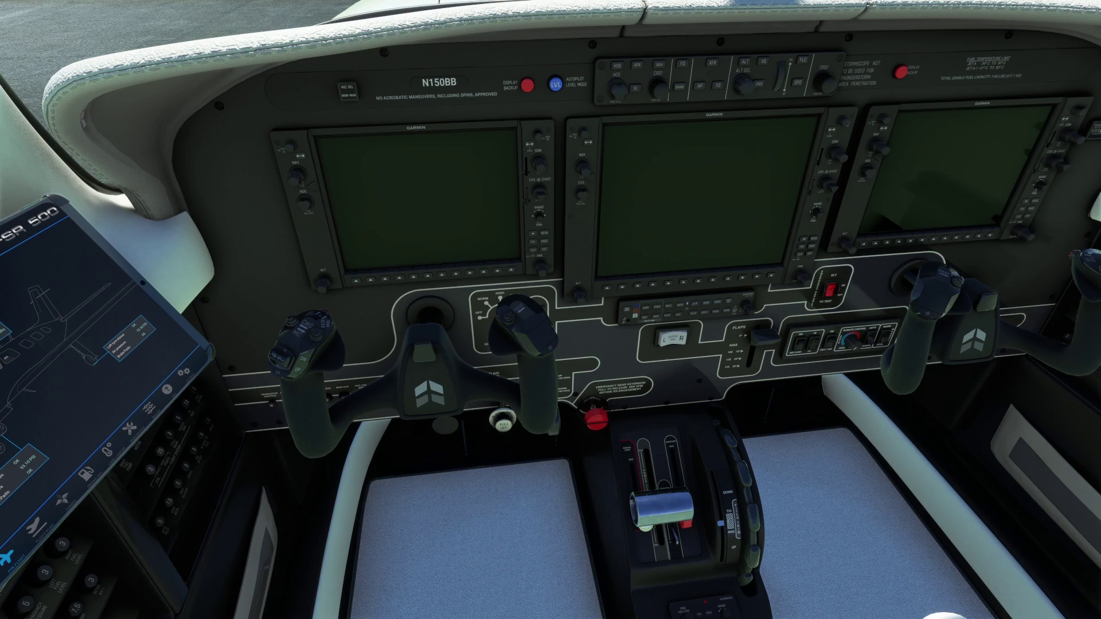
# Step: From the Esc menu, open Controls Options for the Bravo Throttle Quadrant FSR500 profile and change the binding filter
pyautogui.press('Escape')
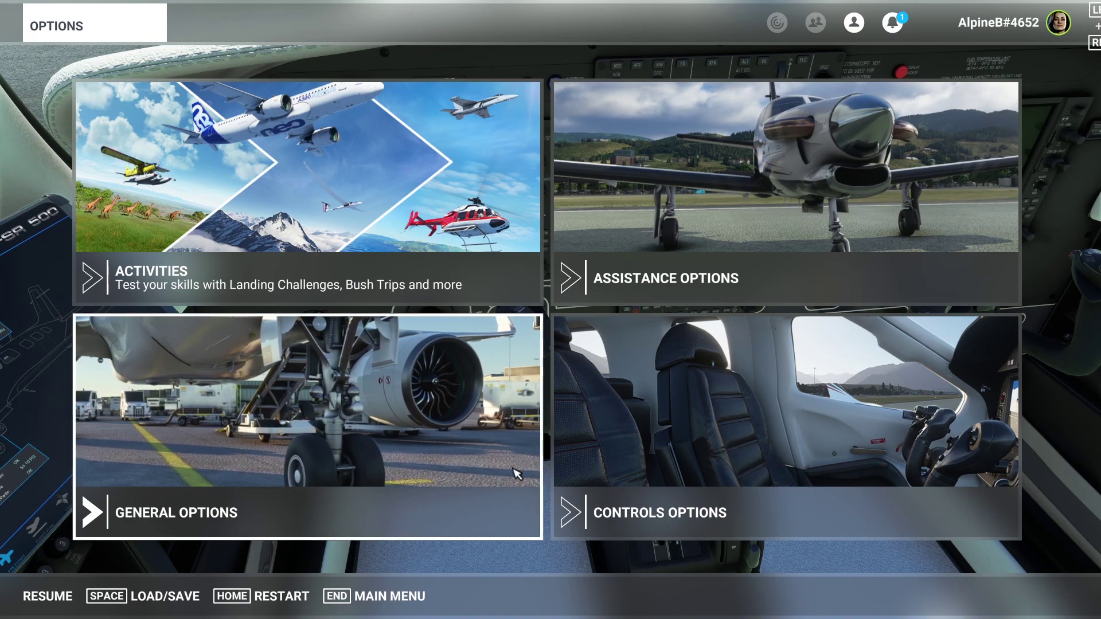
pyautogui.click(659, 464)
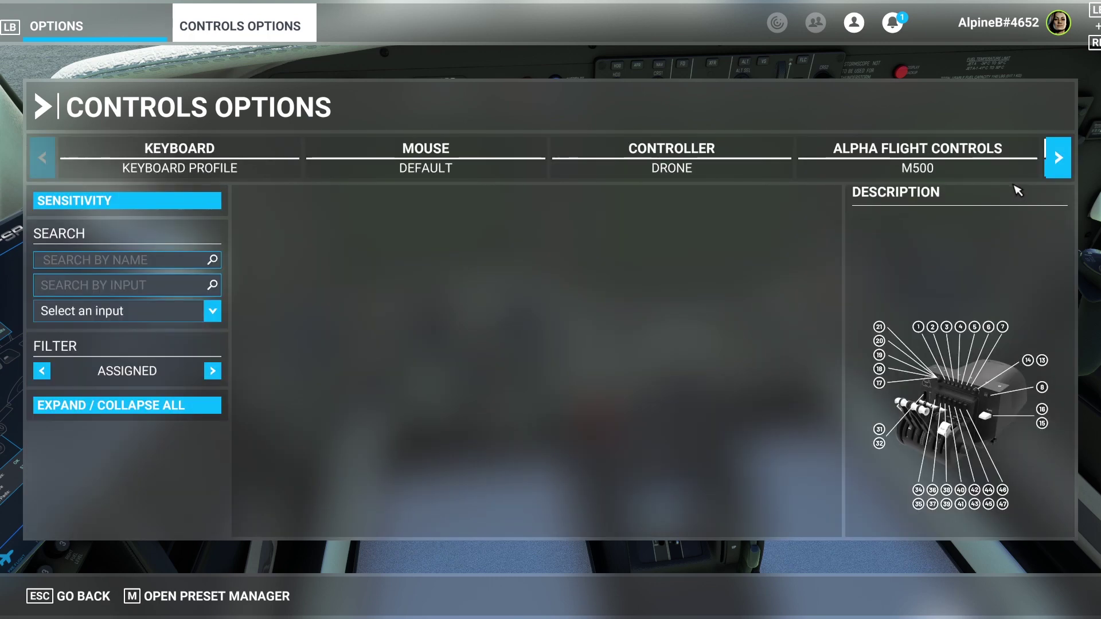
pyautogui.click(1057, 157)
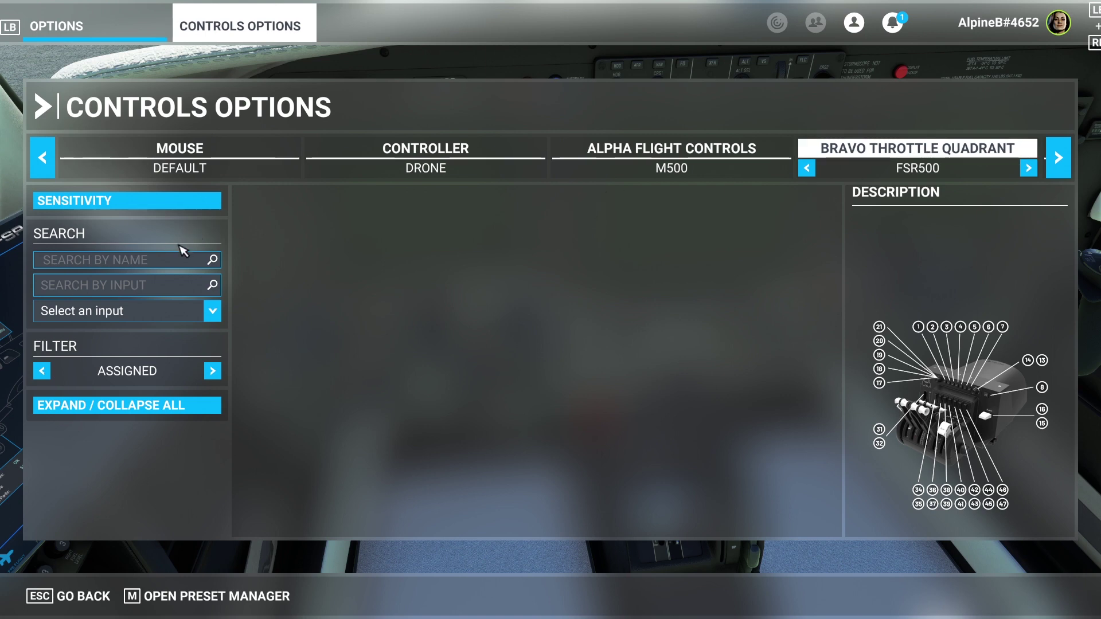
pyautogui.click(212, 371)
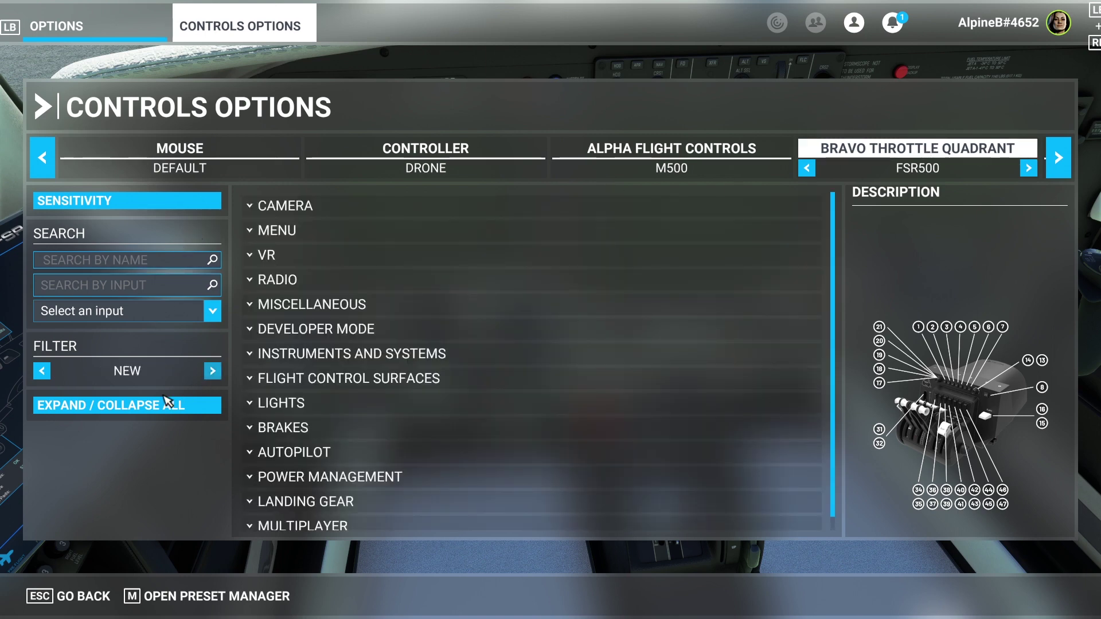
# Step: Set the binding filter to All and expand Power Management > Throttle
pyautogui.click(212, 371)
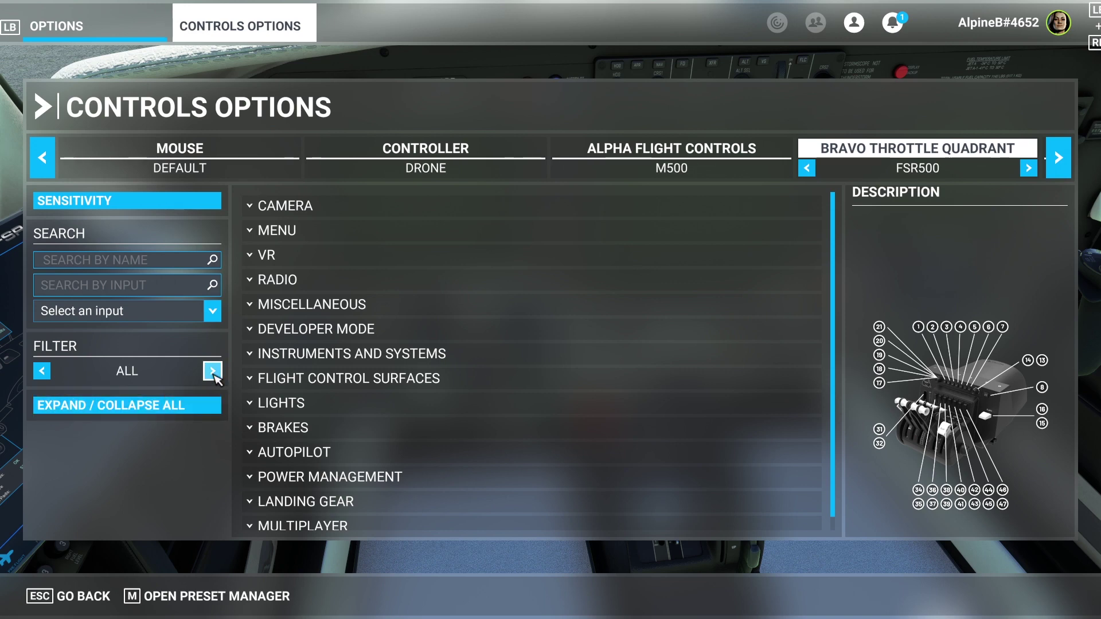
pyautogui.scroll(-1, 292, 390)
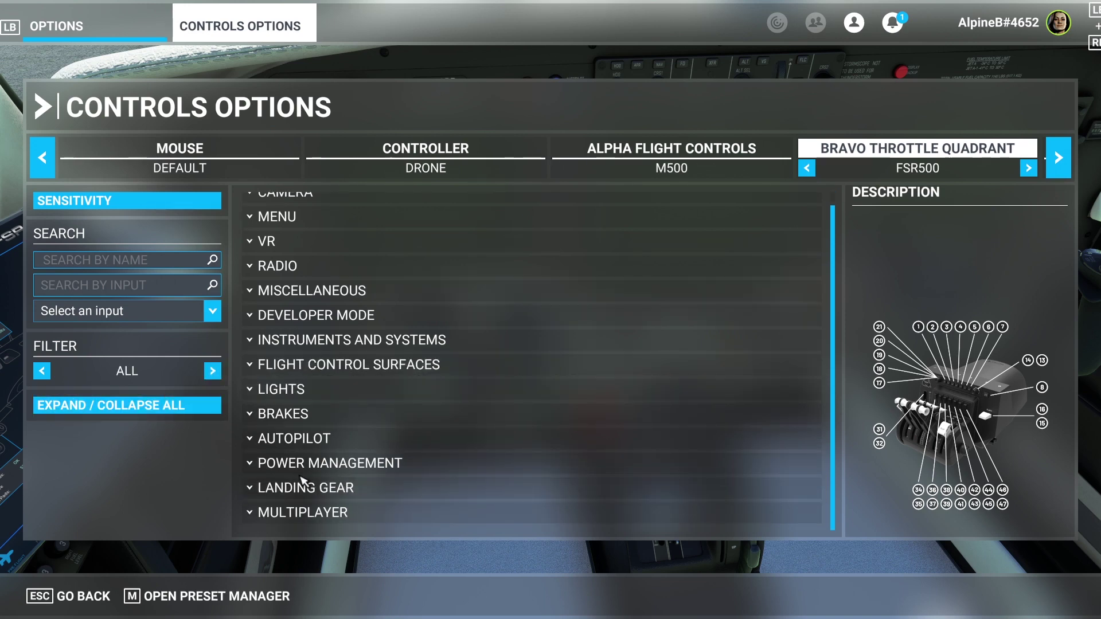
pyautogui.click(281, 471)
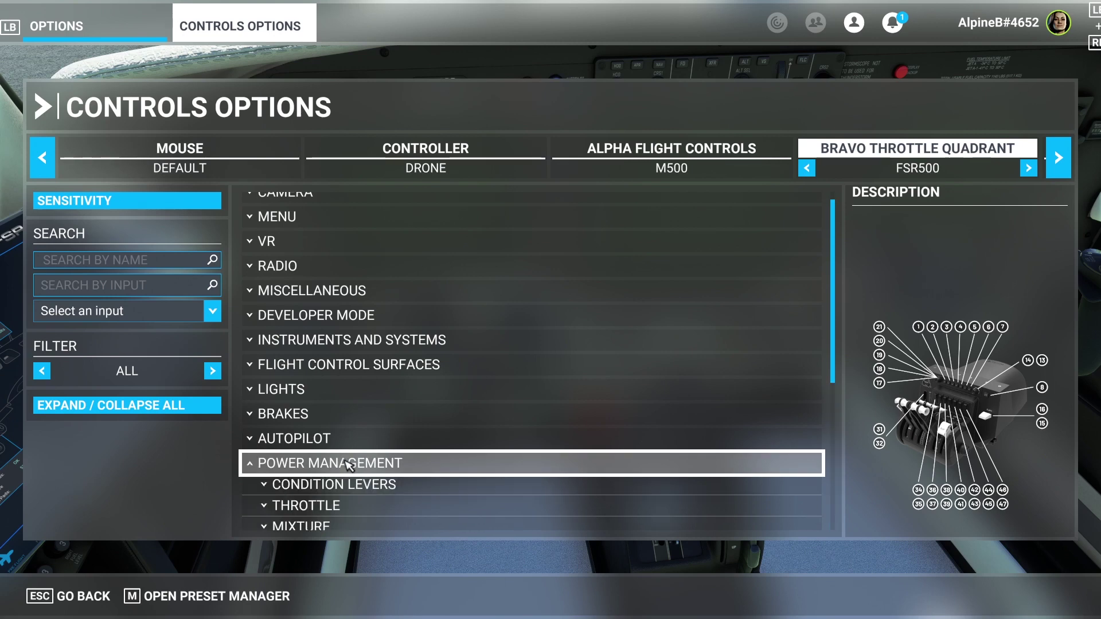
pyautogui.scroll(-3, 293, 435)
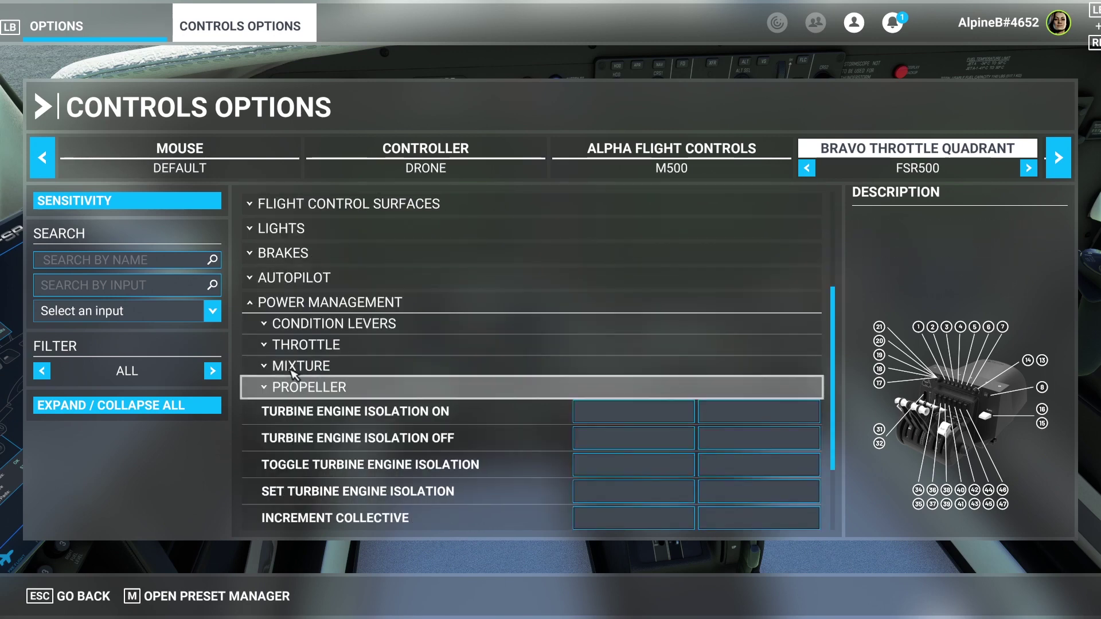
pyautogui.click(313, 345)
# Step: Find Throttle Axis in the throttle list and open its binding box
pyautogui.scroll(-5, 408, 406)
pyautogui.scroll(7, 433, 411)
pyautogui.scroll(-7, 435, 413)
pyautogui.scroll(-7, 444, 420)
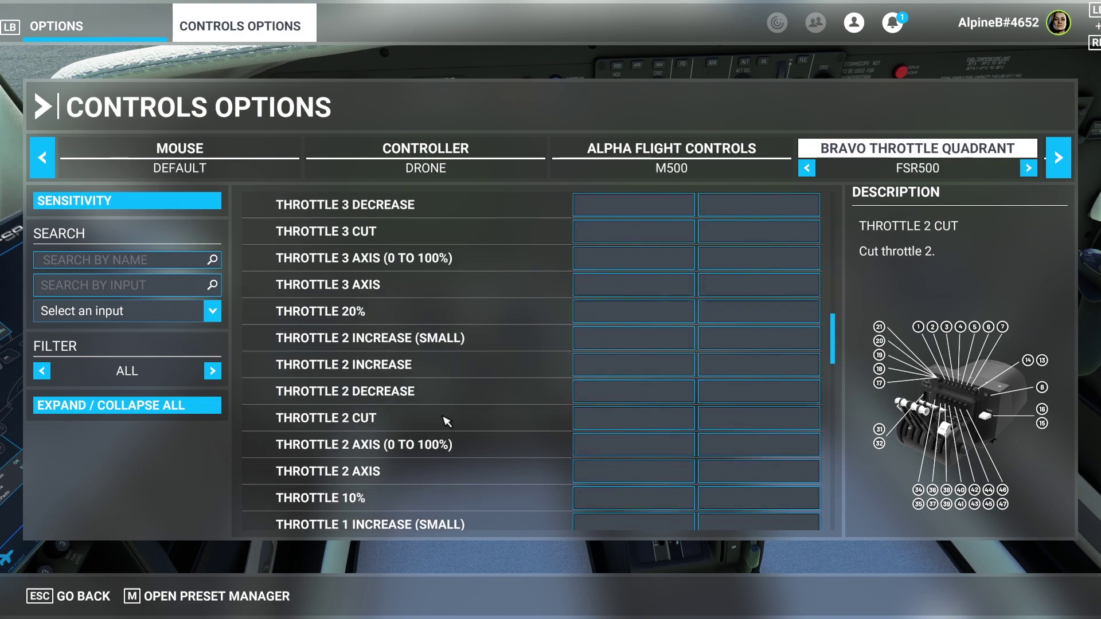
pyautogui.scroll(5, 448, 420)
pyautogui.scroll(8, 452, 419)
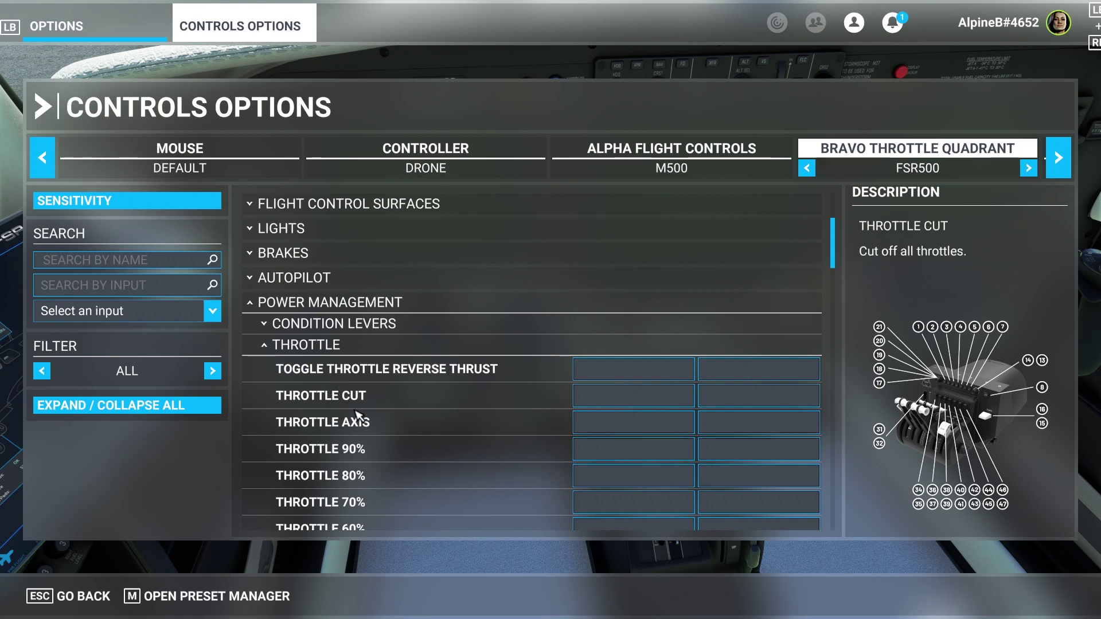
pyautogui.scroll(-3, 337, 423)
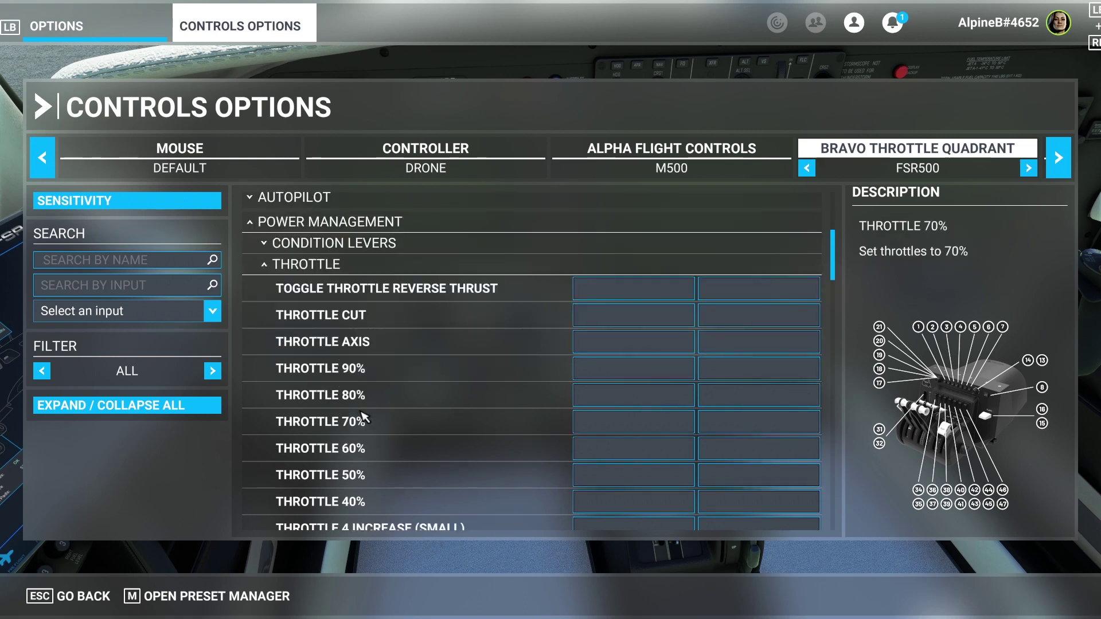
pyautogui.click(617, 349)
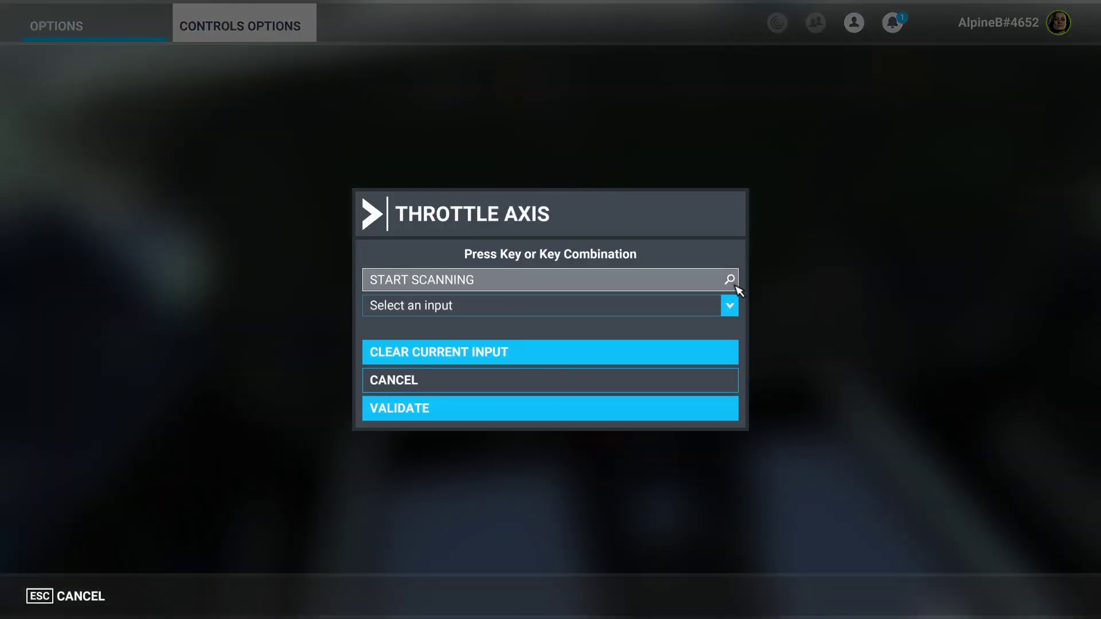
# Step: Scan the lever movement to detect Joystick L-Axis Y and validate it for Throttle Axis
pyautogui.click(731, 281)
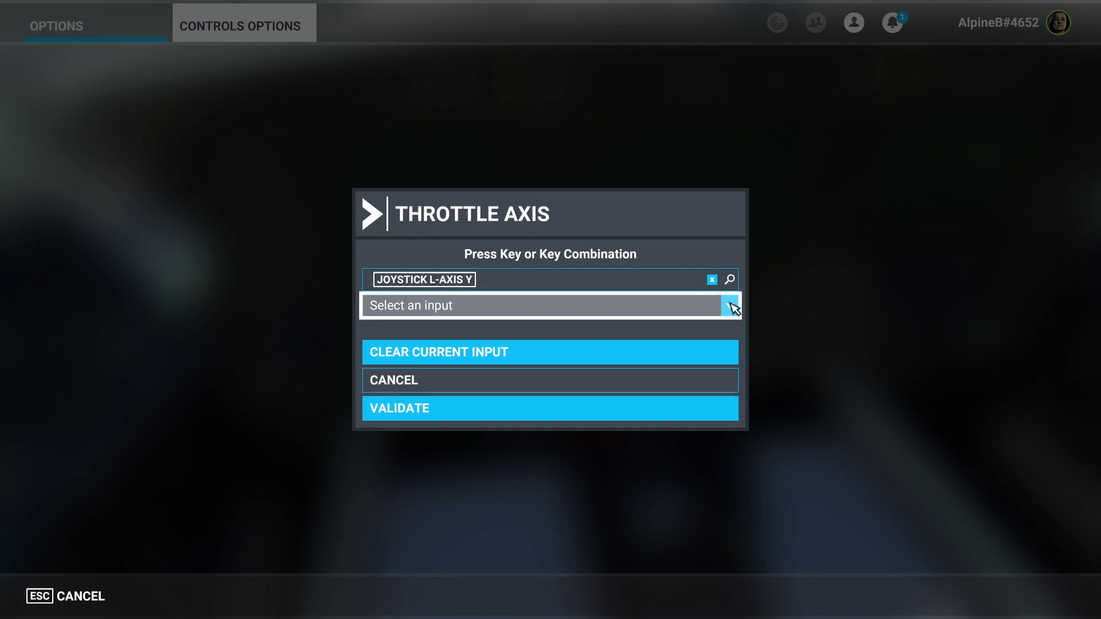
pyautogui.click(552, 414)
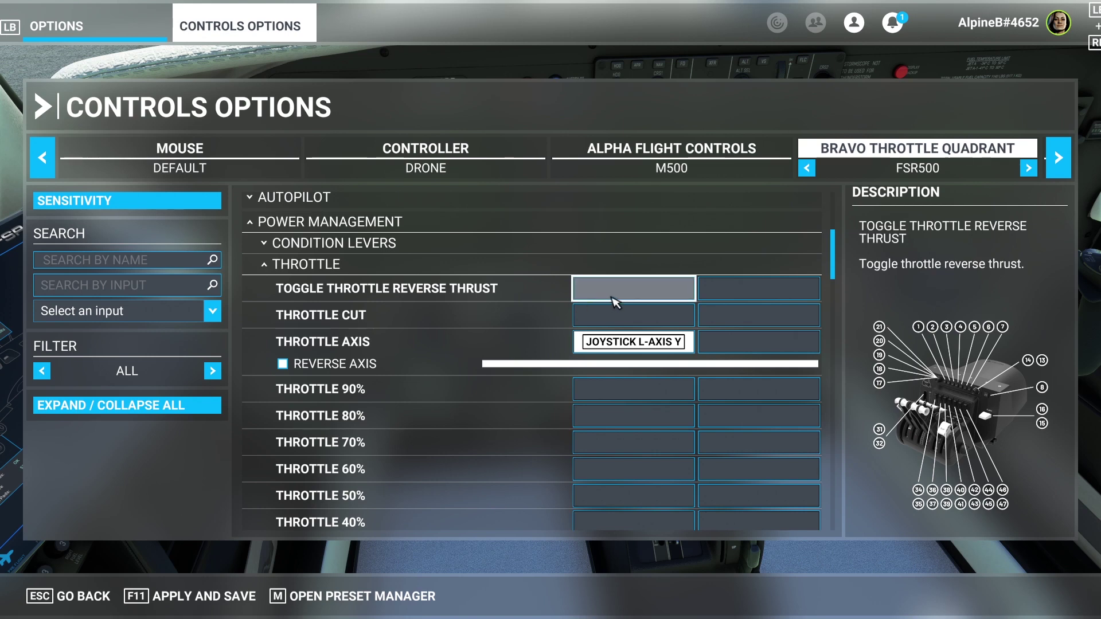
# Step: Bind Toggle Throttle Reverse Thrust to joystick button 24 and validate
pyautogui.click(651, 299)
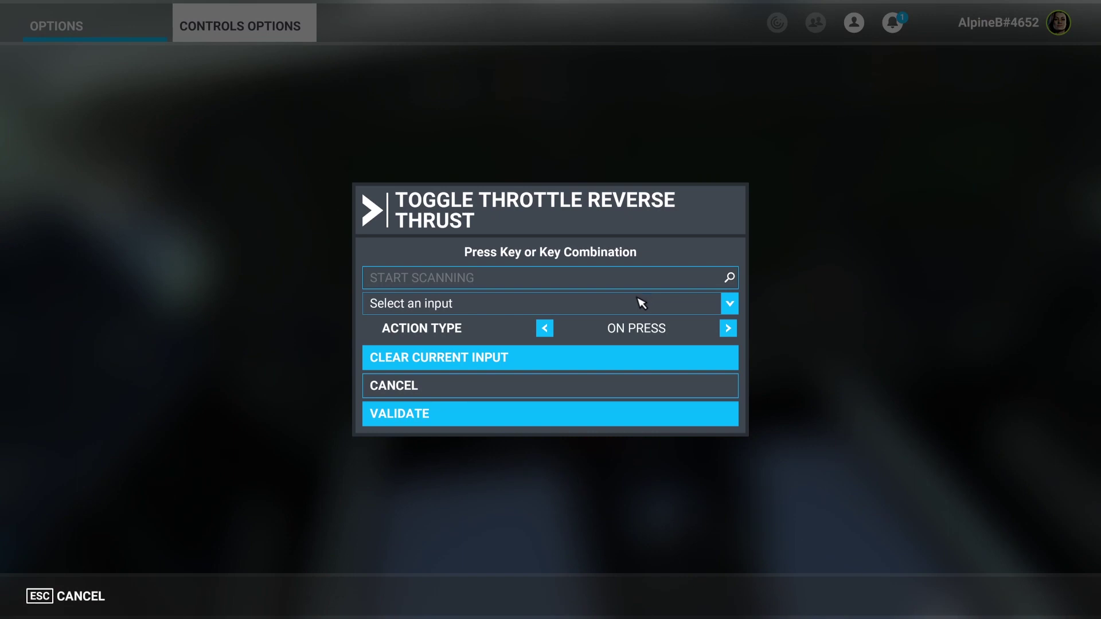
pyautogui.click(732, 279)
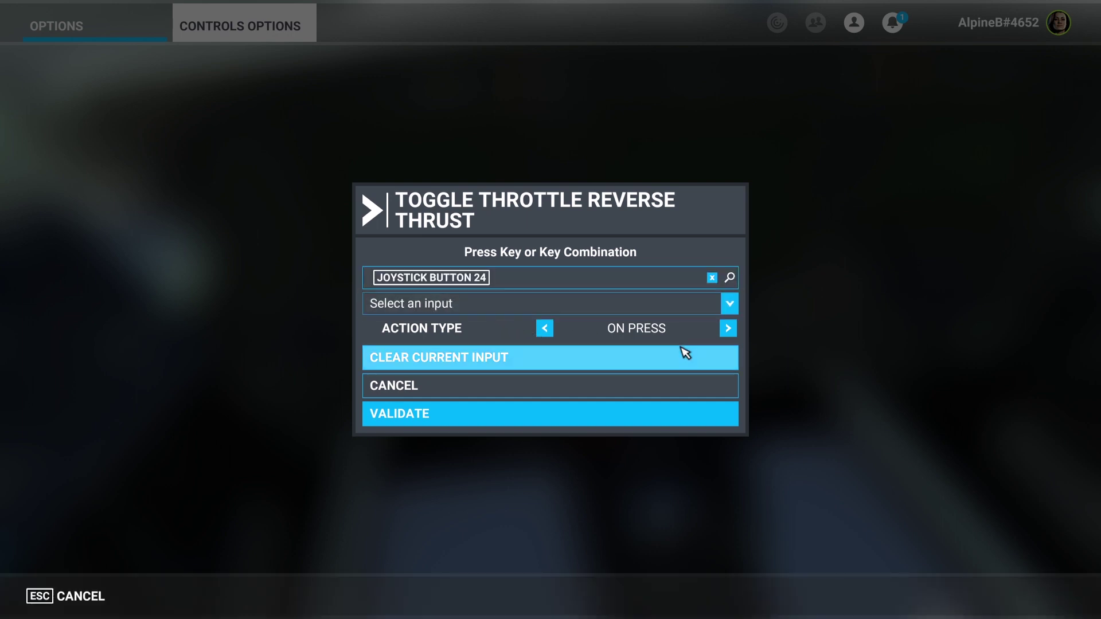
pyautogui.click(735, 331)
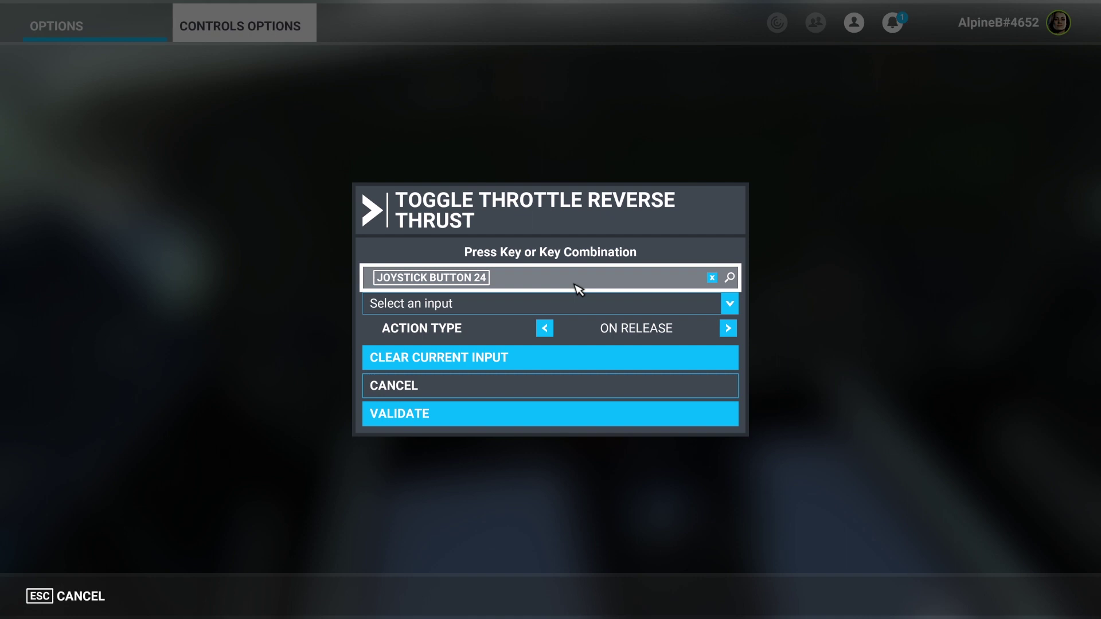
pyautogui.click(729, 305)
pyautogui.click(730, 305)
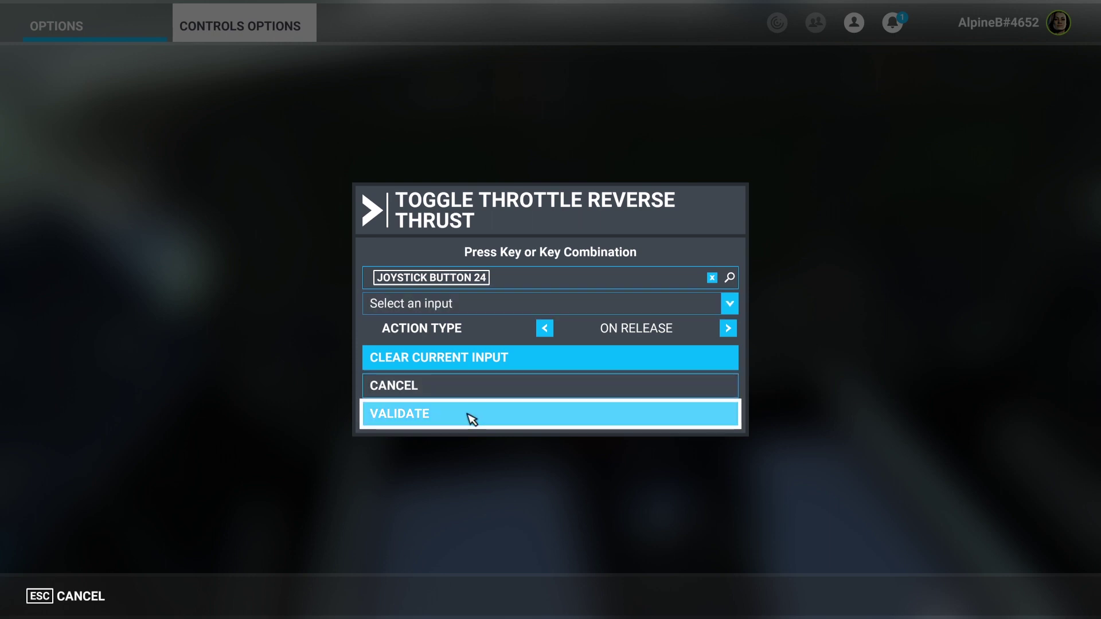
pyautogui.click(502, 416)
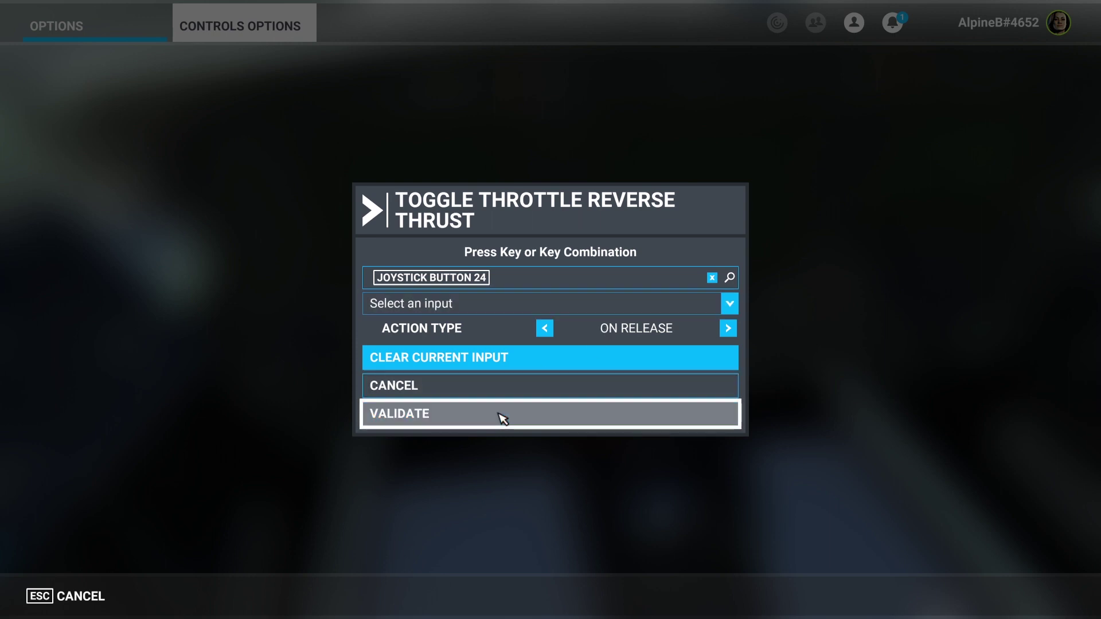
# Step: Reopen the reverse-thrust binding, set its Action Type to On Release, and validate
pyautogui.click(624, 289)
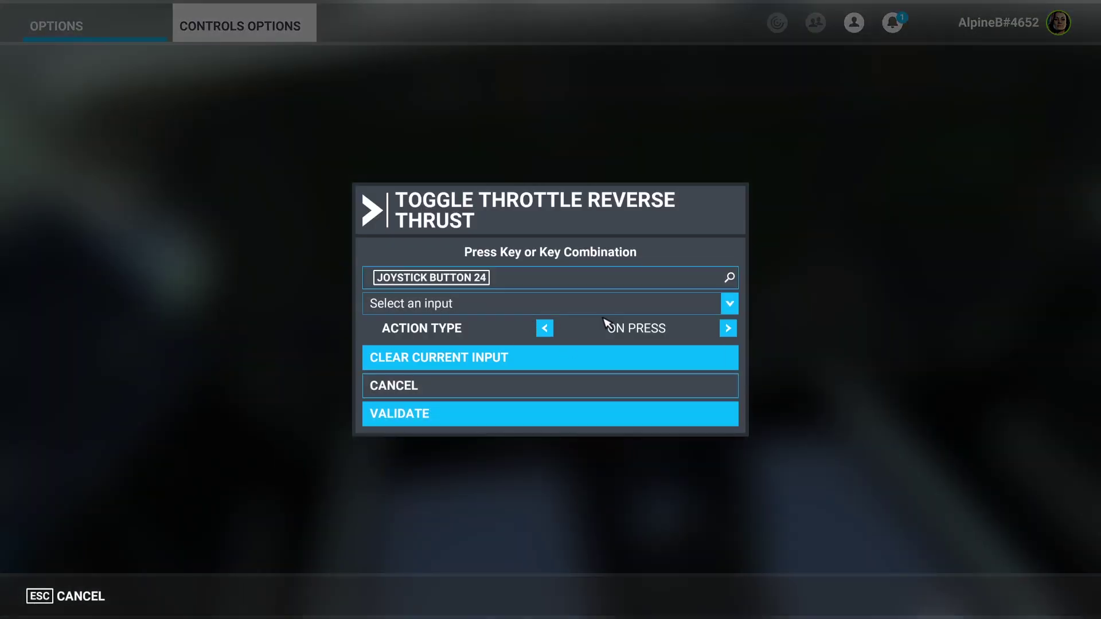
pyautogui.click(728, 329)
pyautogui.click(567, 414)
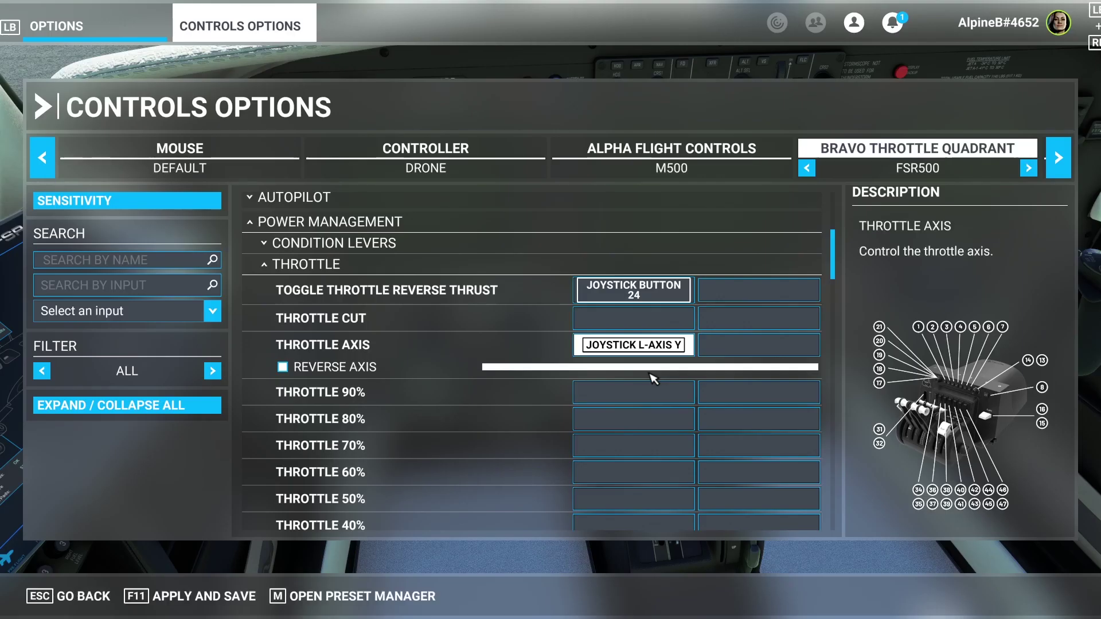
# Step: Confirm the reverse-thrust binding, Apply and Save the profile, and resume to the cockpit
pyautogui.click(633, 288)
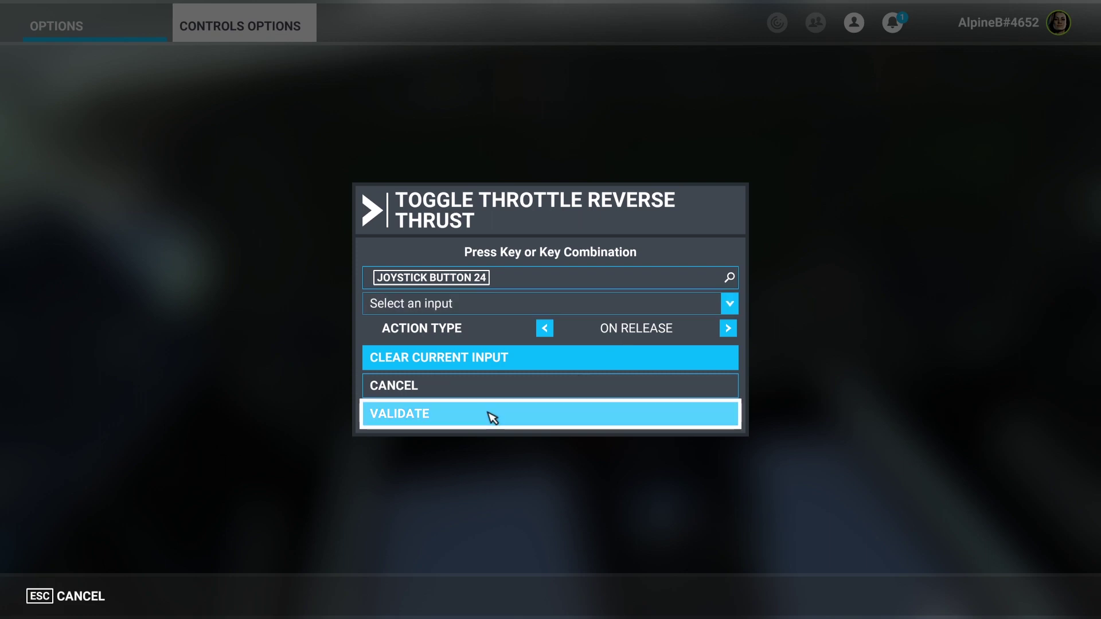
pyautogui.click(580, 418)
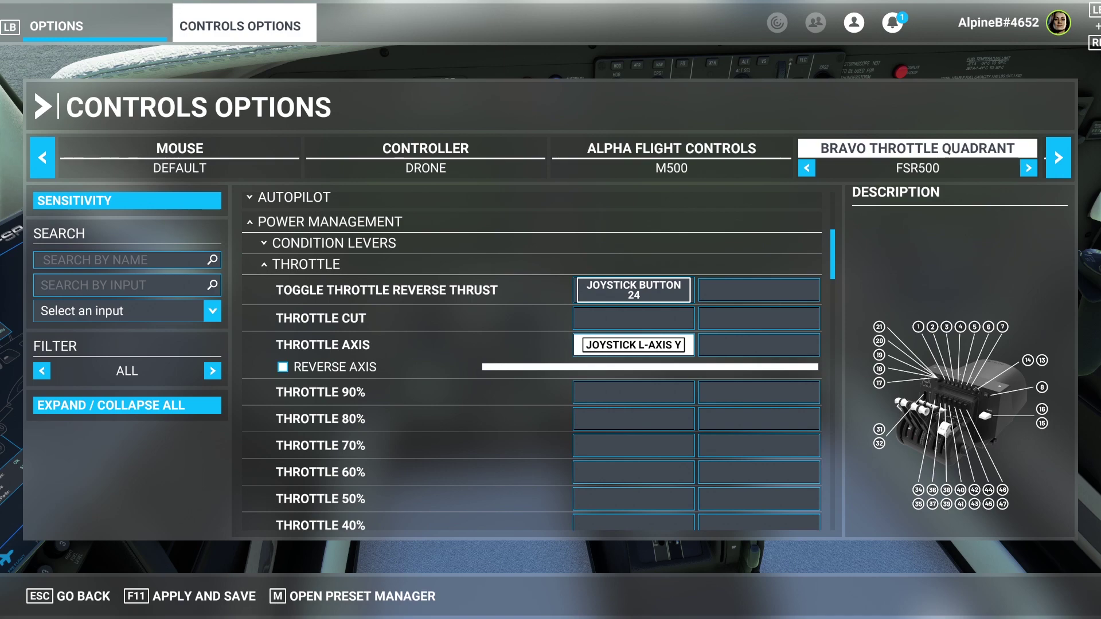
pyautogui.click(172, 597)
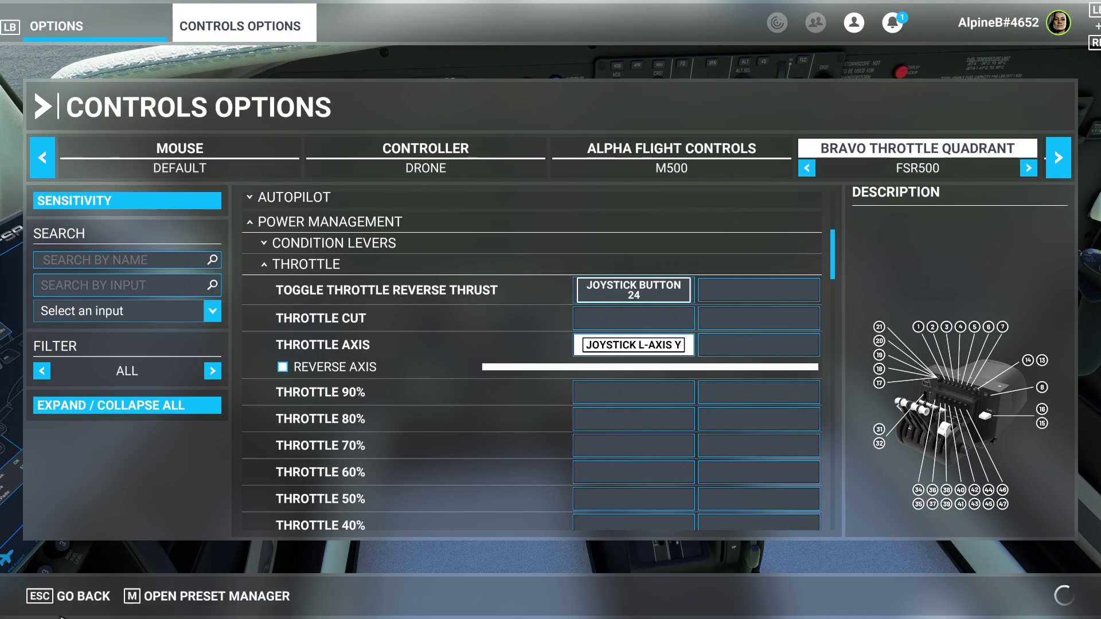
pyautogui.click(43, 598)
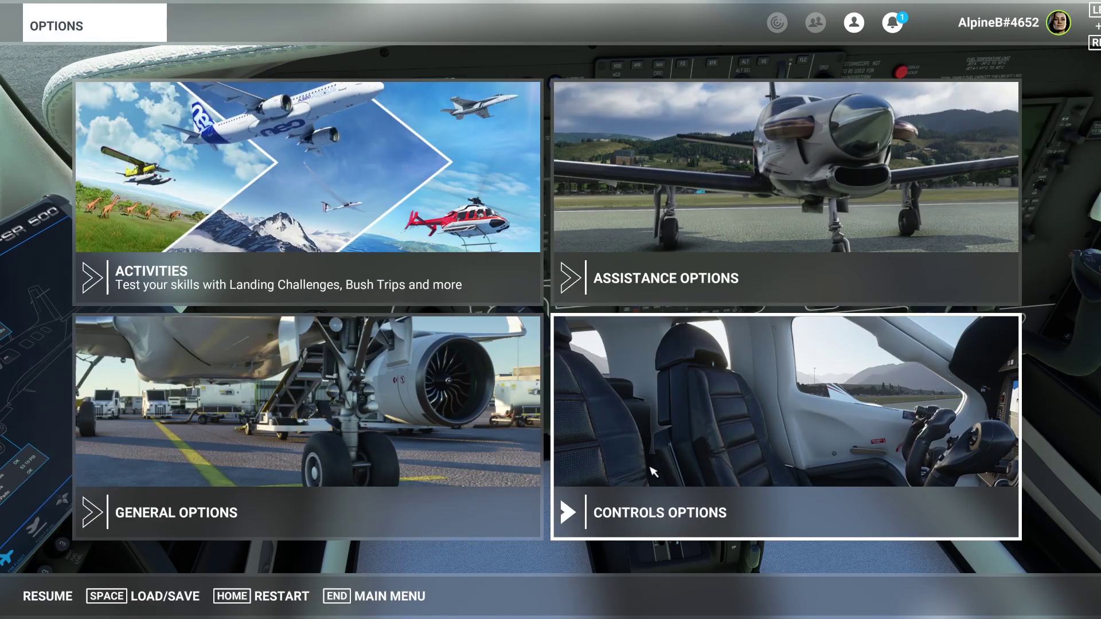
pyautogui.click(48, 596)
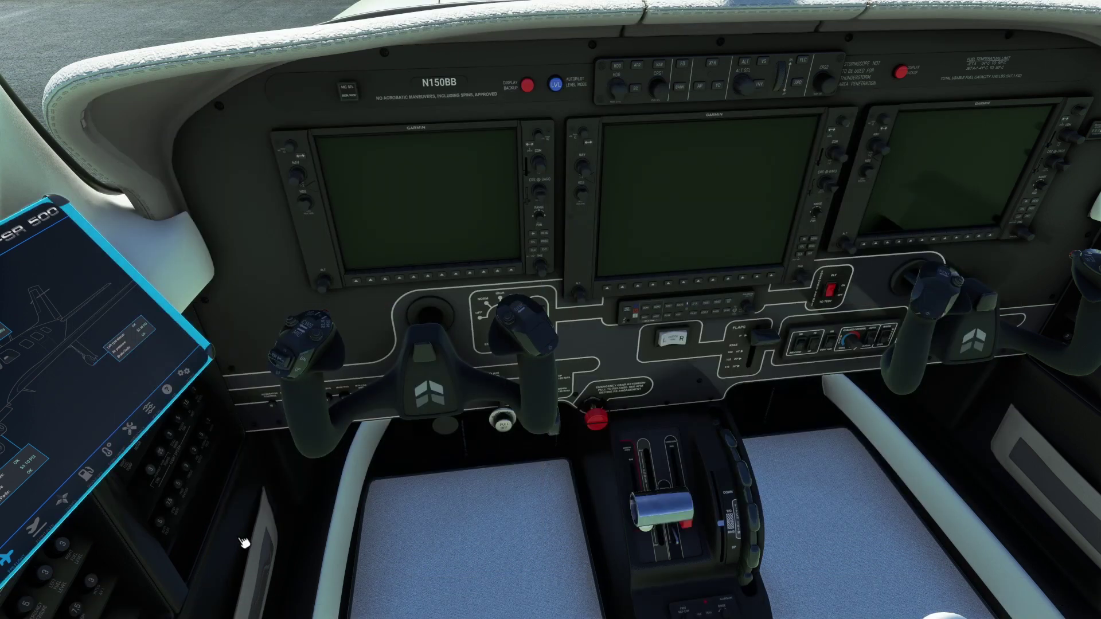
# Step: Cycle the throttle forward and back with F3/F2, settling it at its rearmost position
pyautogui.press('F3')
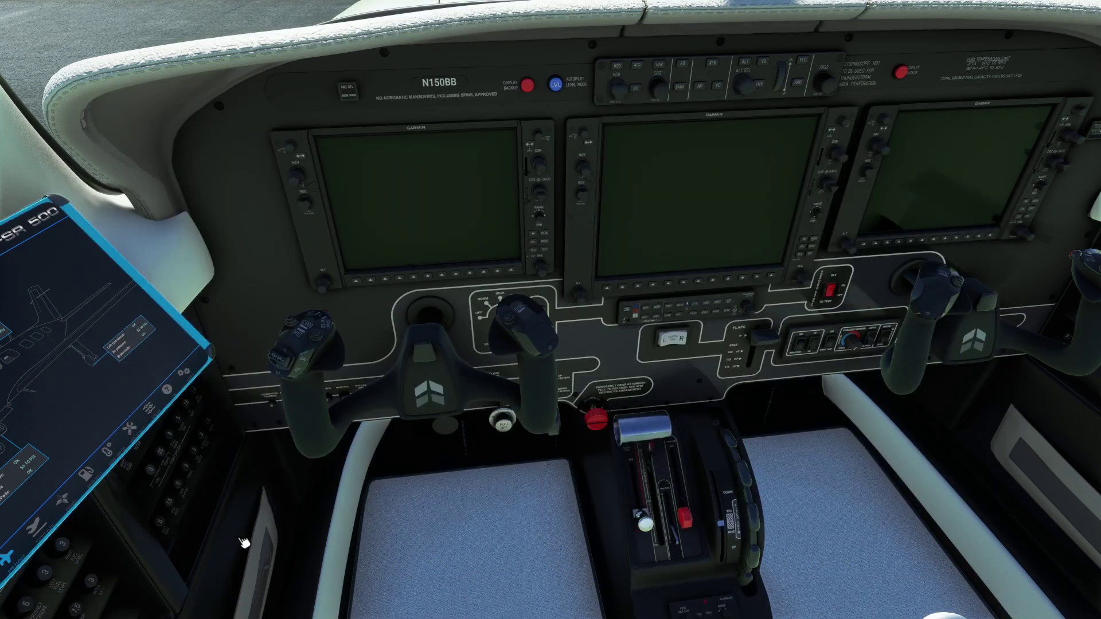
pyautogui.press('F2')
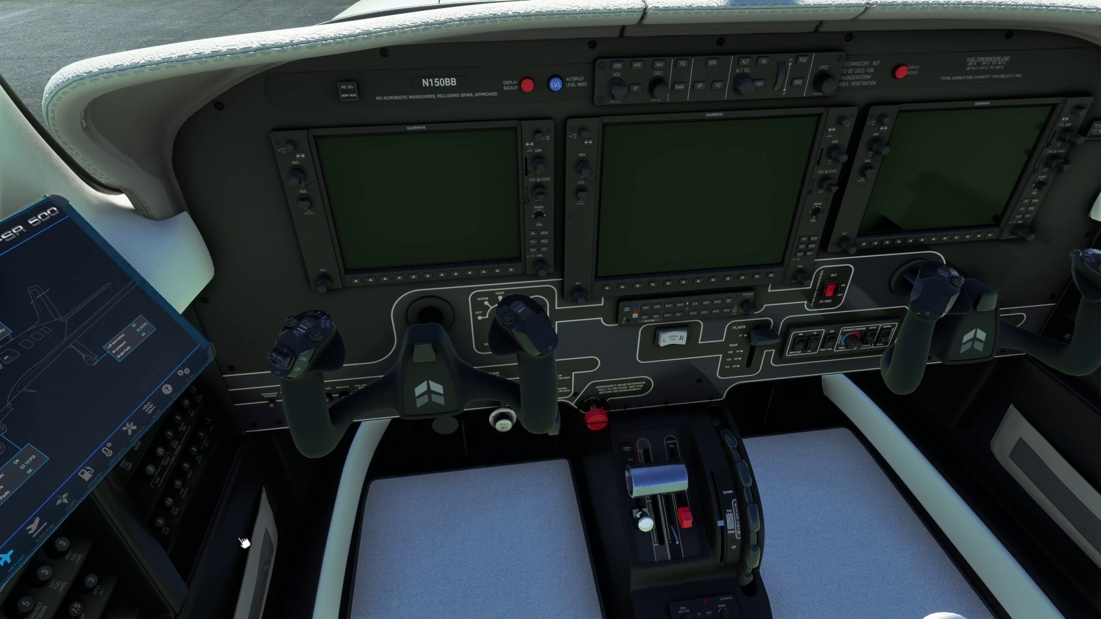
pyautogui.press('F2')
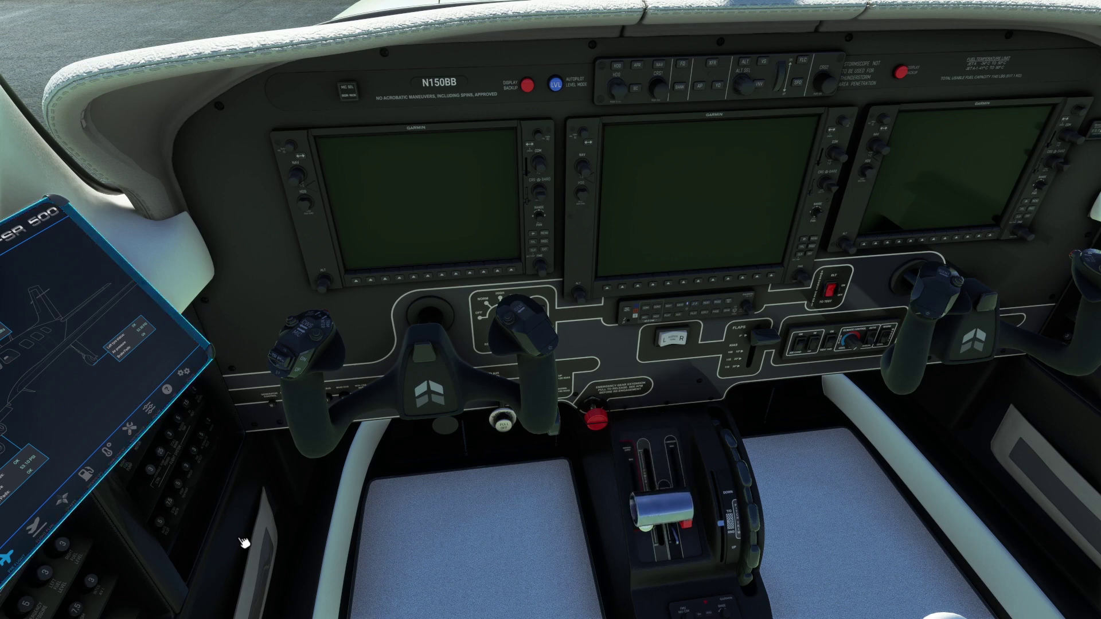
pyautogui.press('F3')
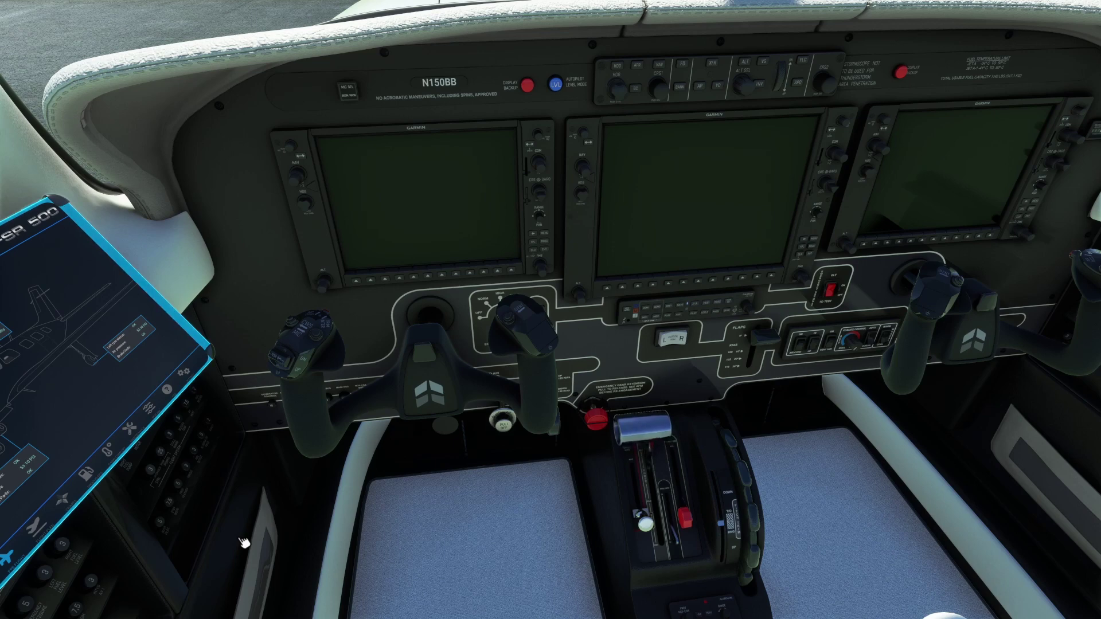
pyautogui.press('F2')
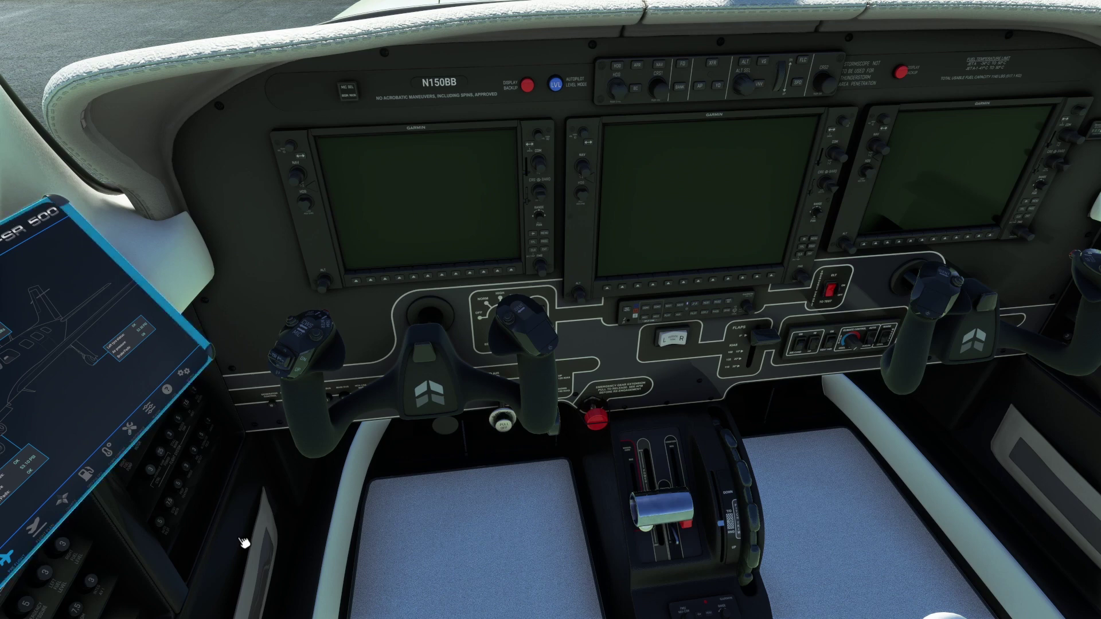
pyautogui.press('F2')
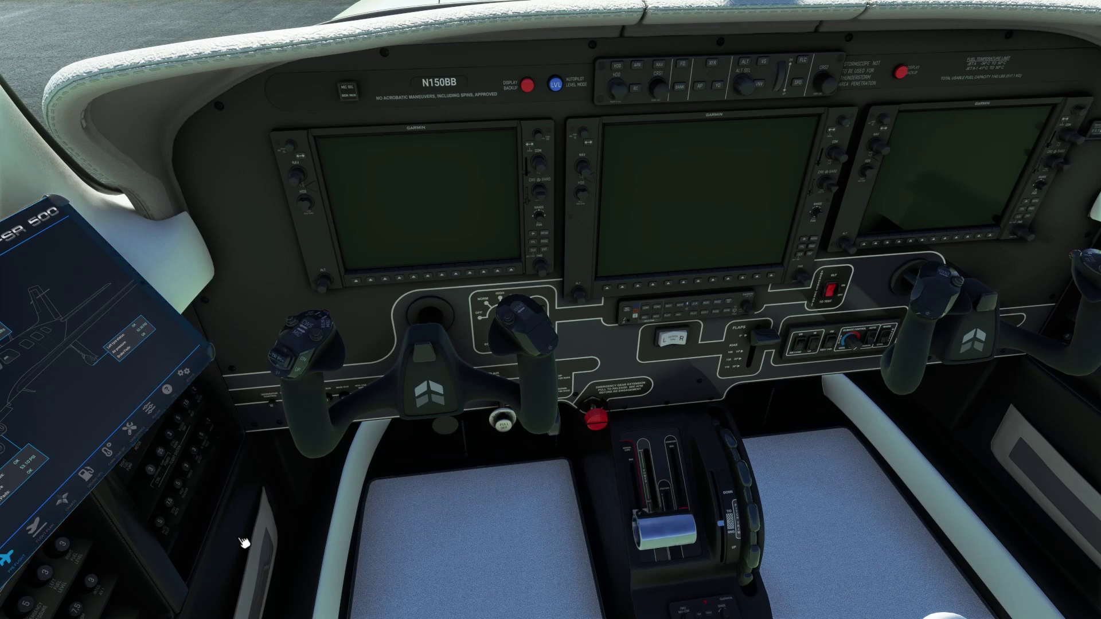
pyautogui.press('F2')
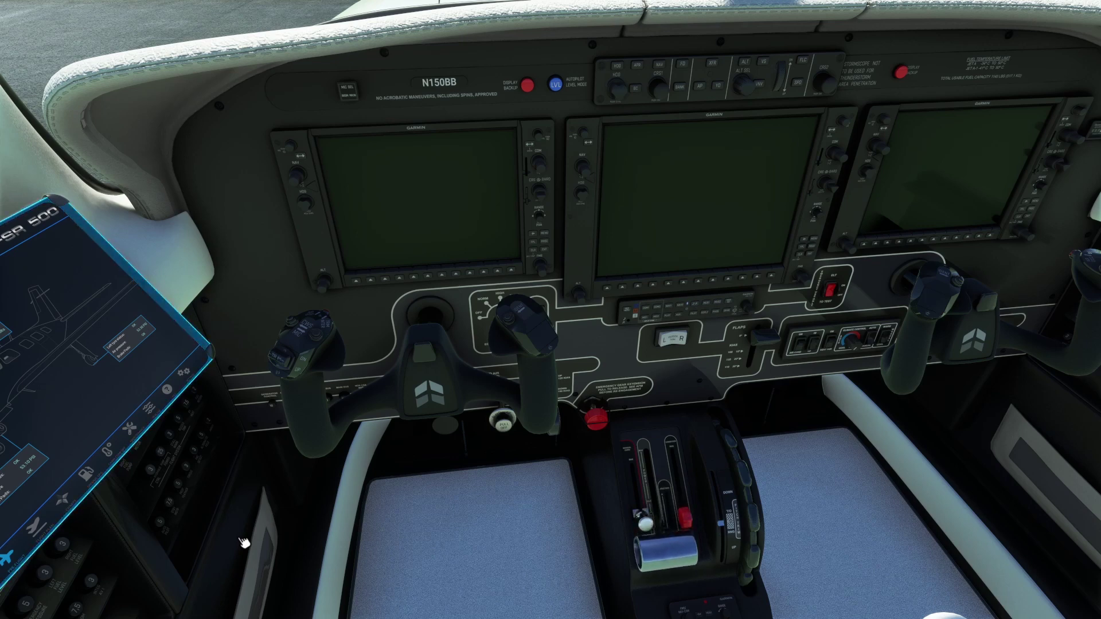
pyautogui.press('F2')
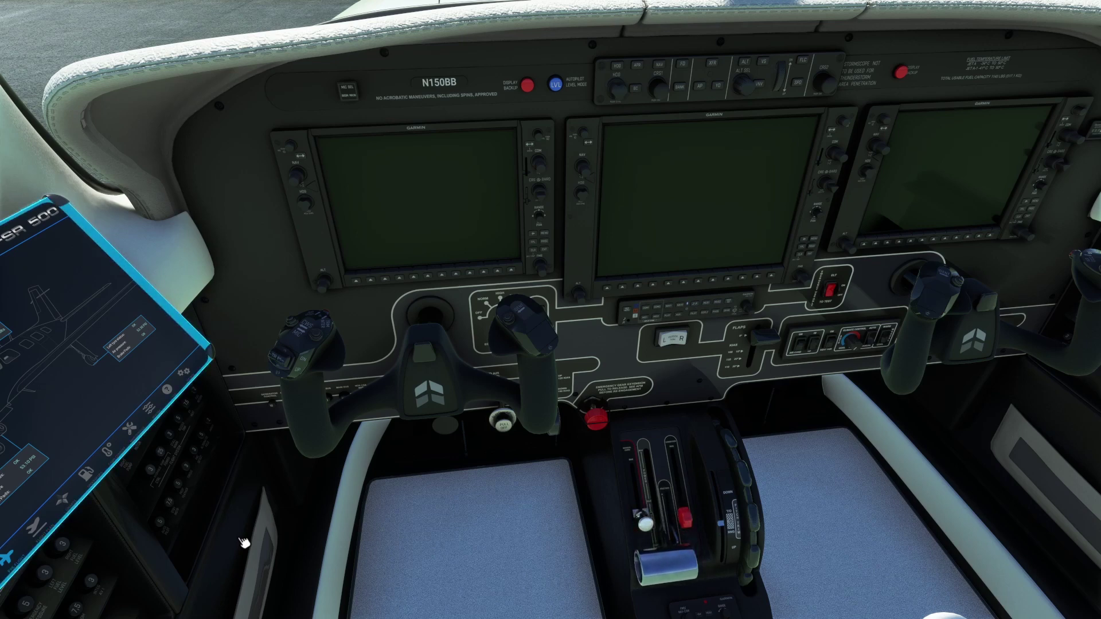
# Step: Push the throttle forward again and nudge it back and forth, ending pulled back partway
pyautogui.press('F3')
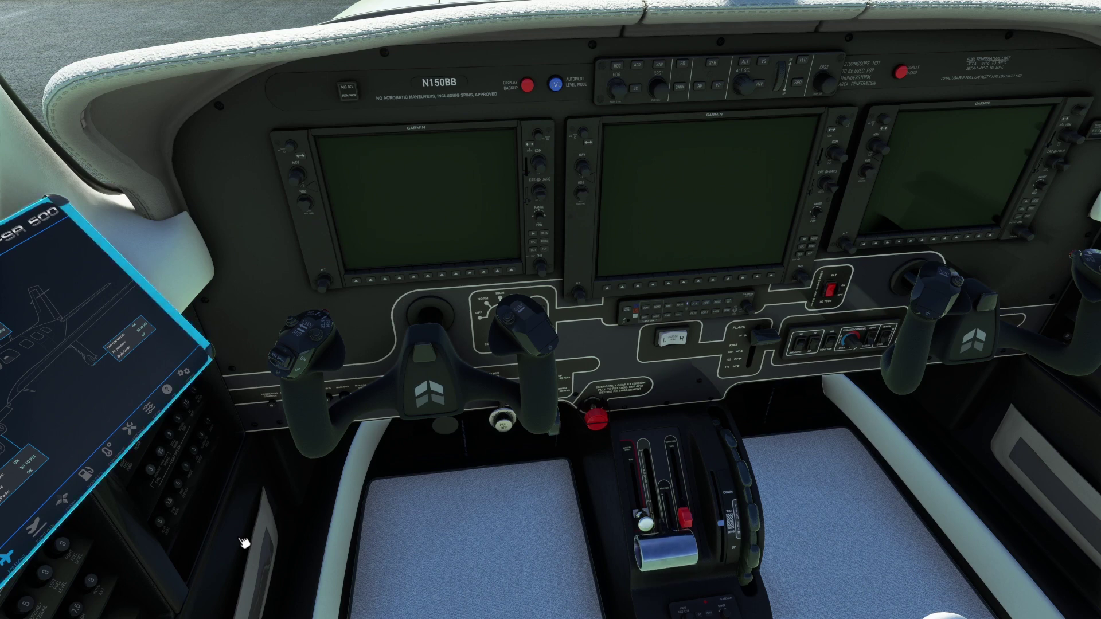
pyautogui.press('F3')
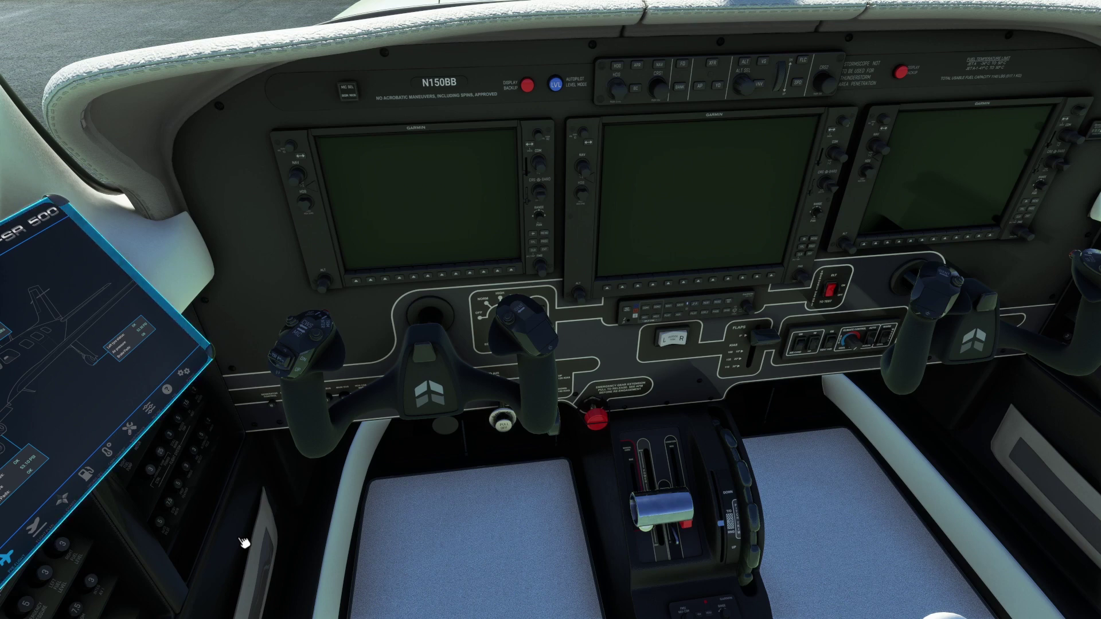
pyautogui.press('F3')
pyautogui.press('F2')
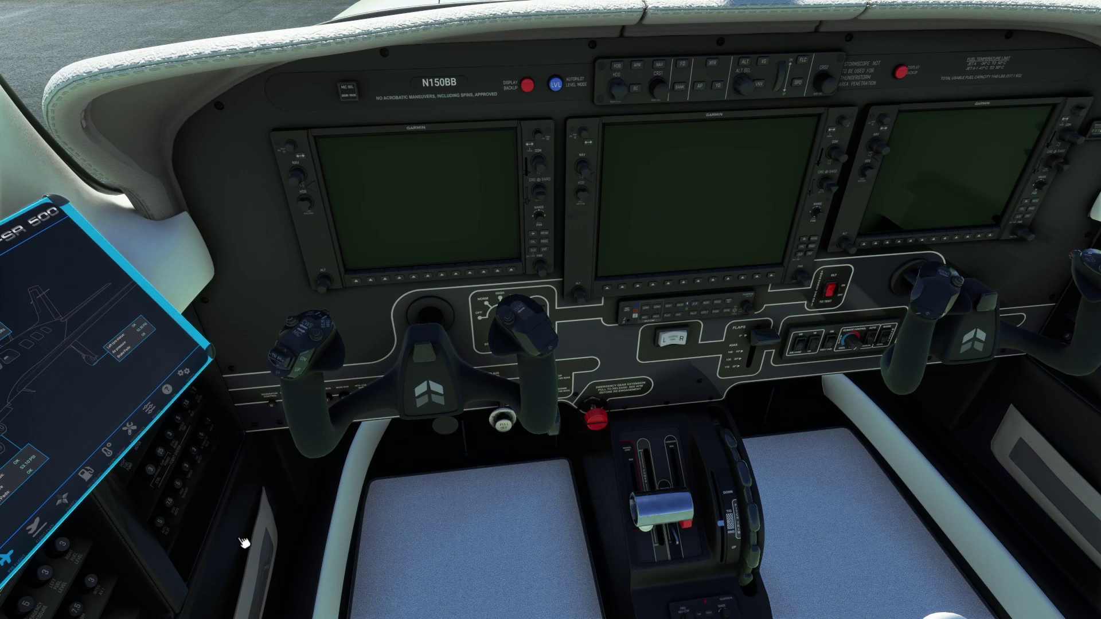
pyautogui.press('F3')
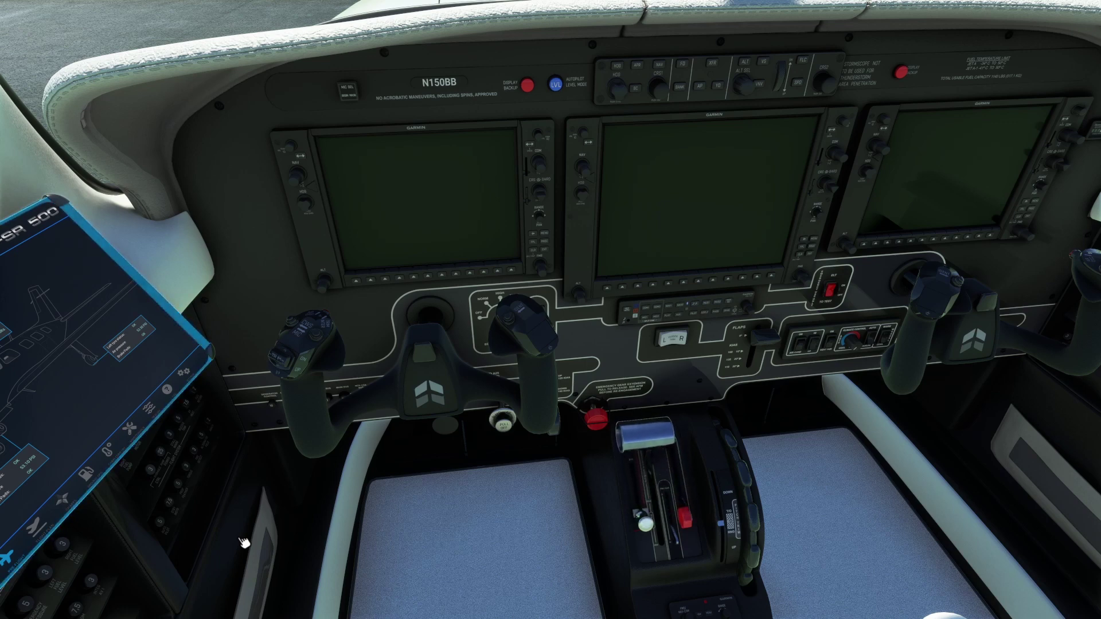
pyautogui.press('F2')
pyautogui.press('F3')
pyautogui.press('F2')
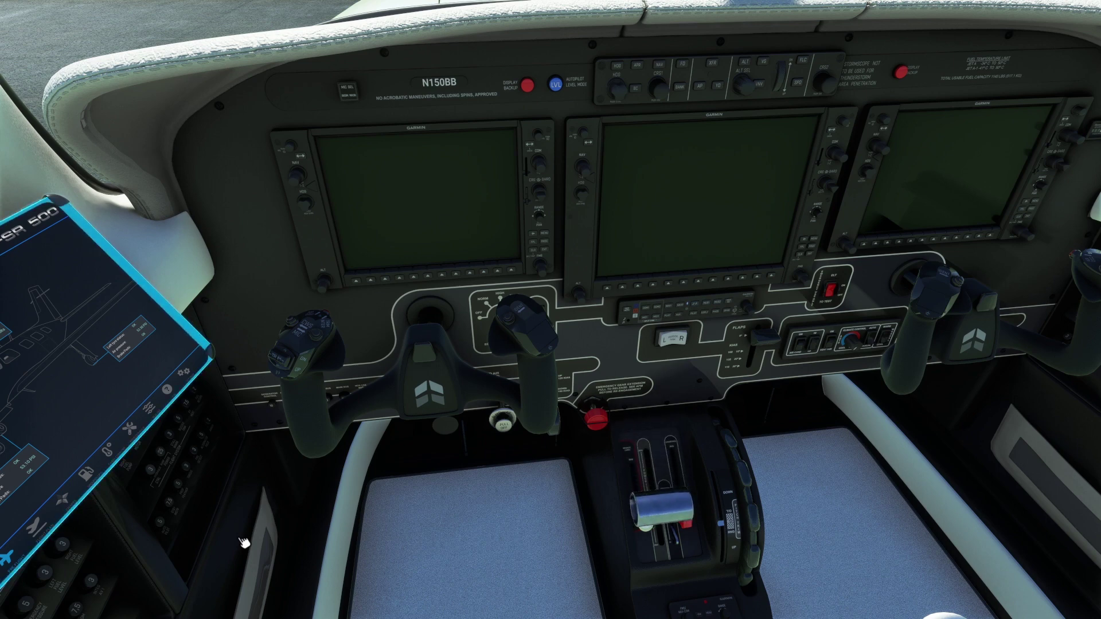